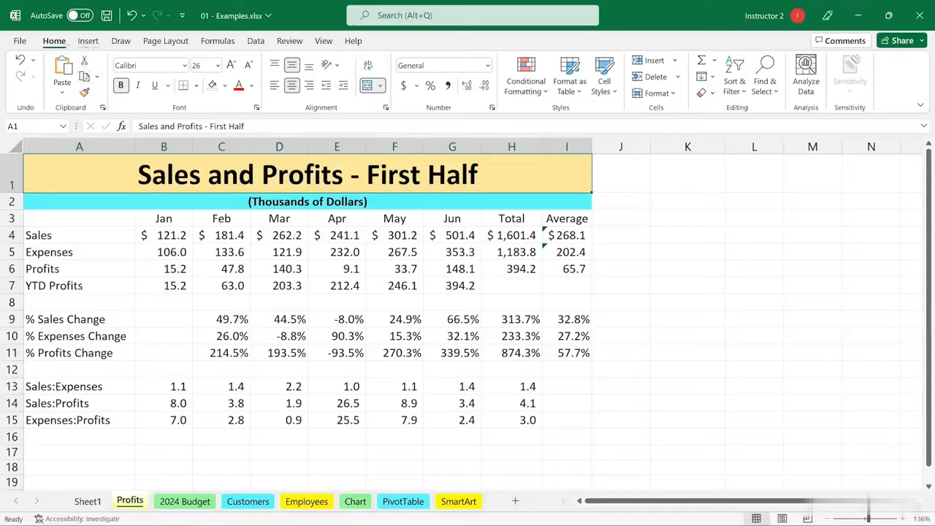
click(88, 41)
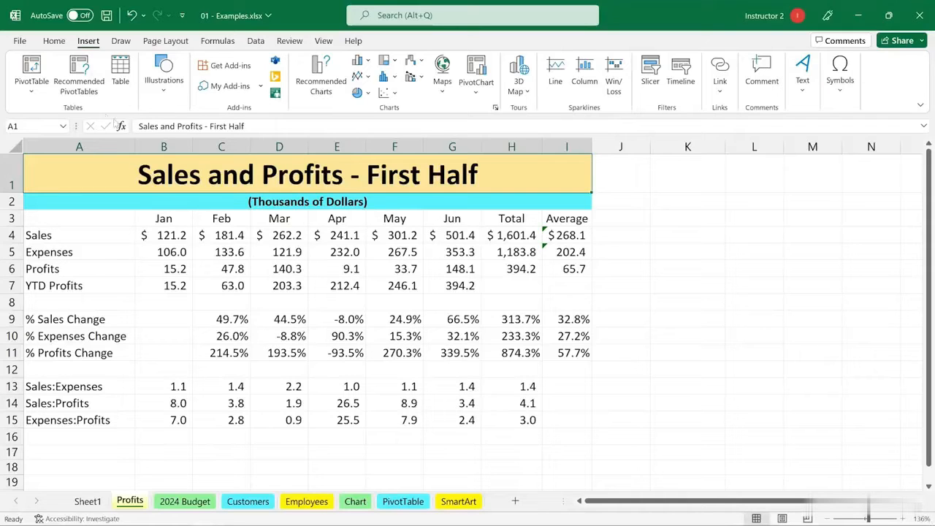
click(54, 41)
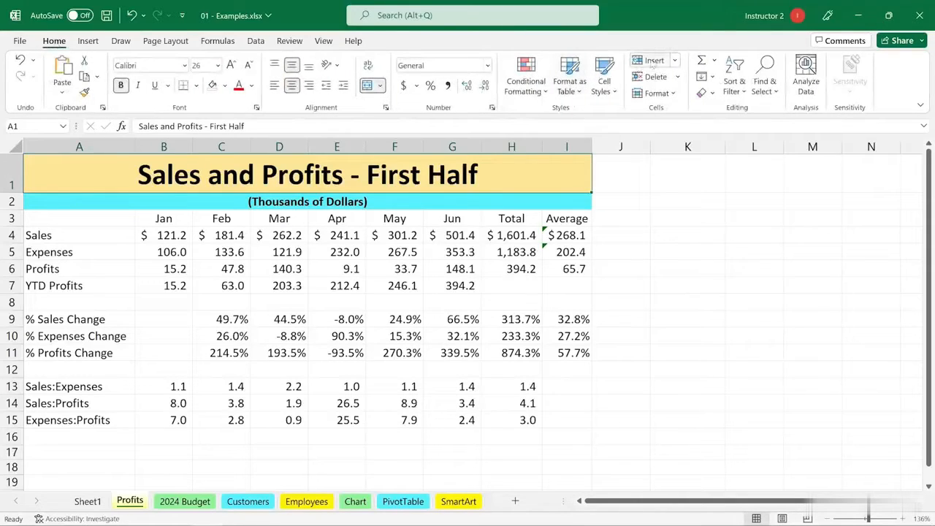
click(677, 63)
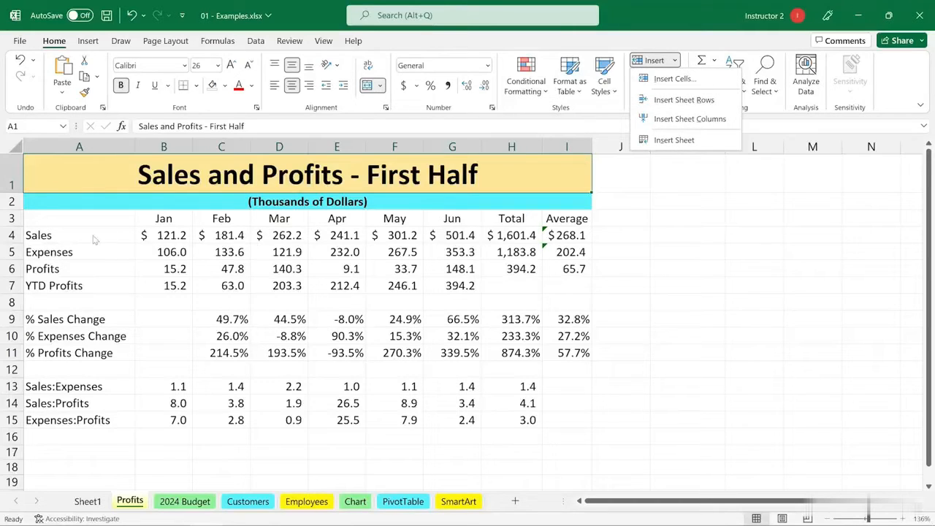
key(Escape)
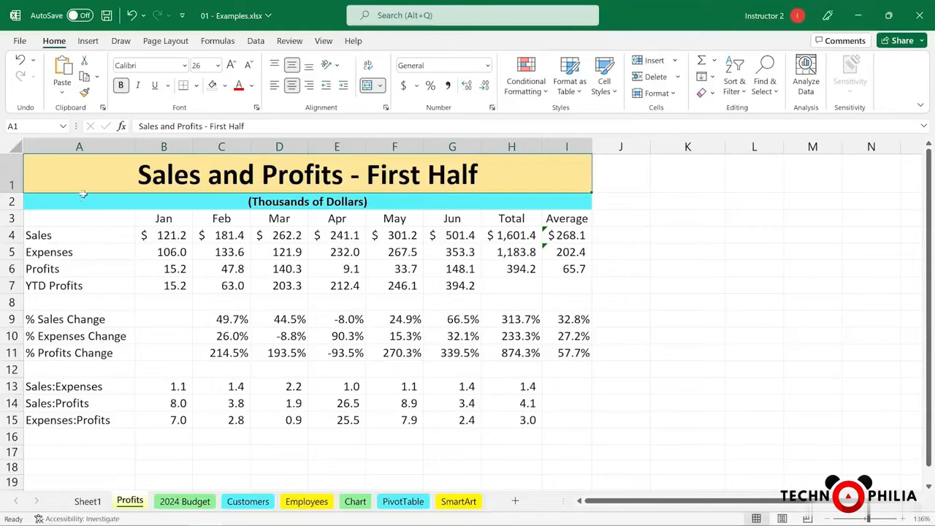
right_click(56, 235)
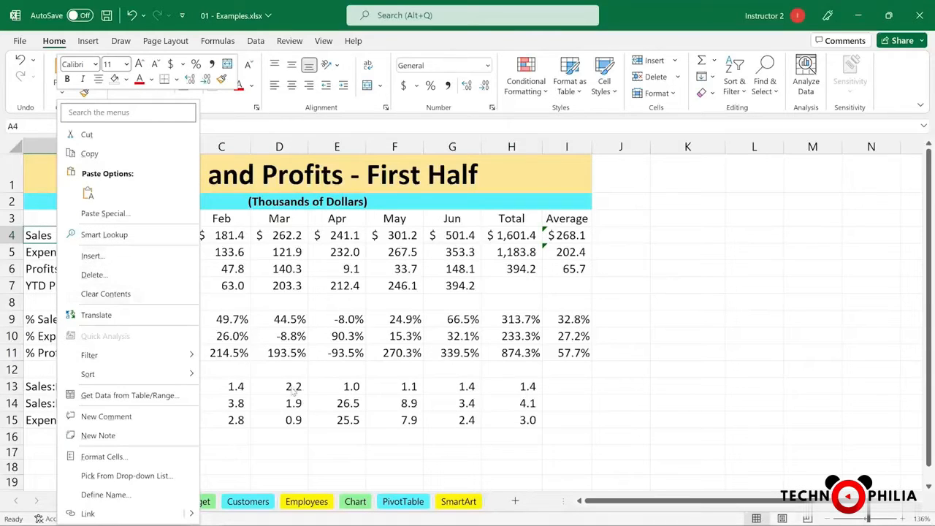
click(91, 256)
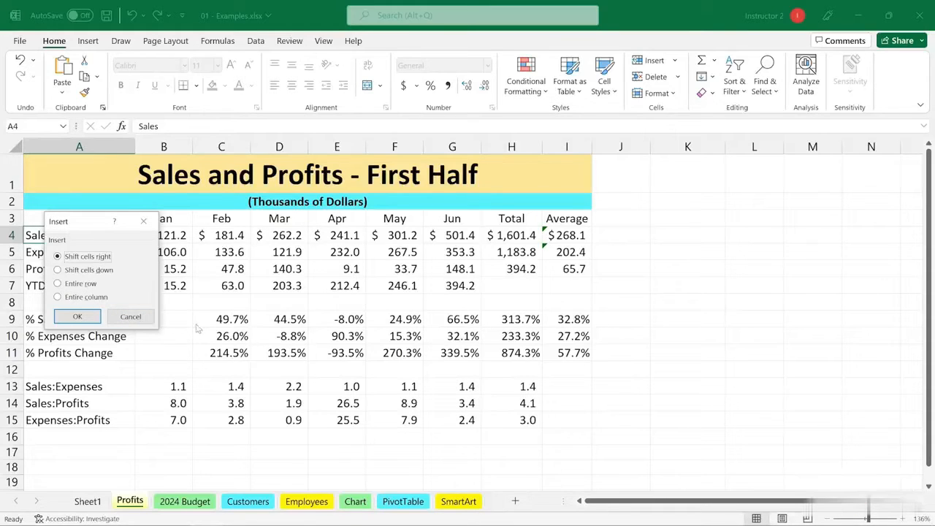
click(135, 318)
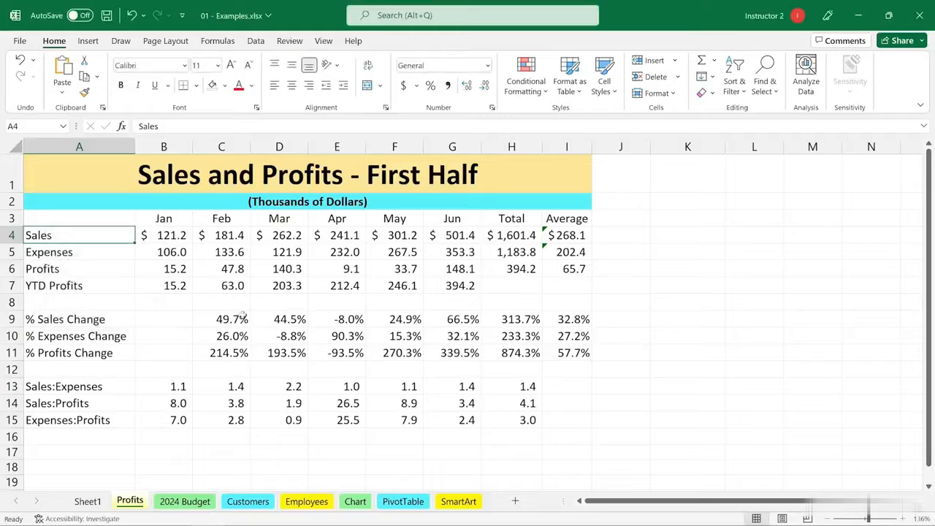
Insert a blank row above the Sales row.
click(11, 234)
right_click(13, 236)
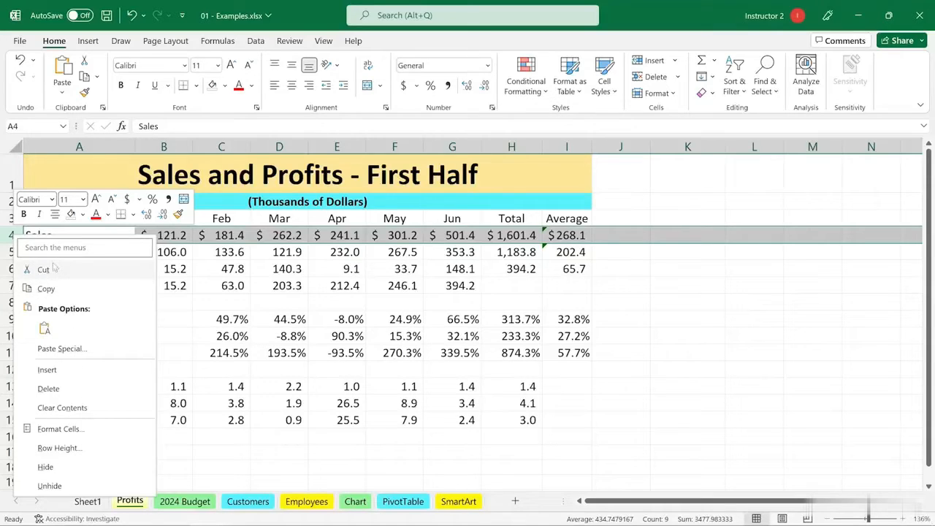
click(47, 371)
click(232, 356)
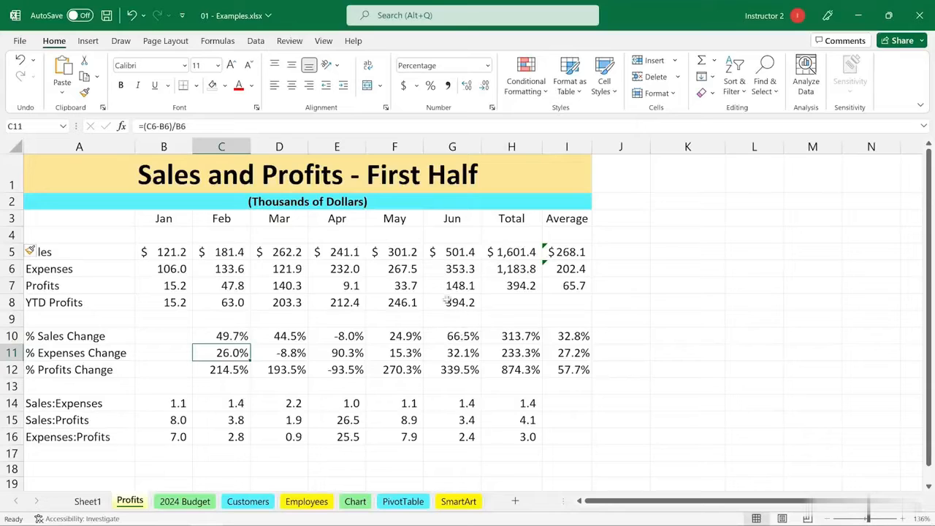
Insert a blank column between the Jun and Total columns.
right_click(514, 145)
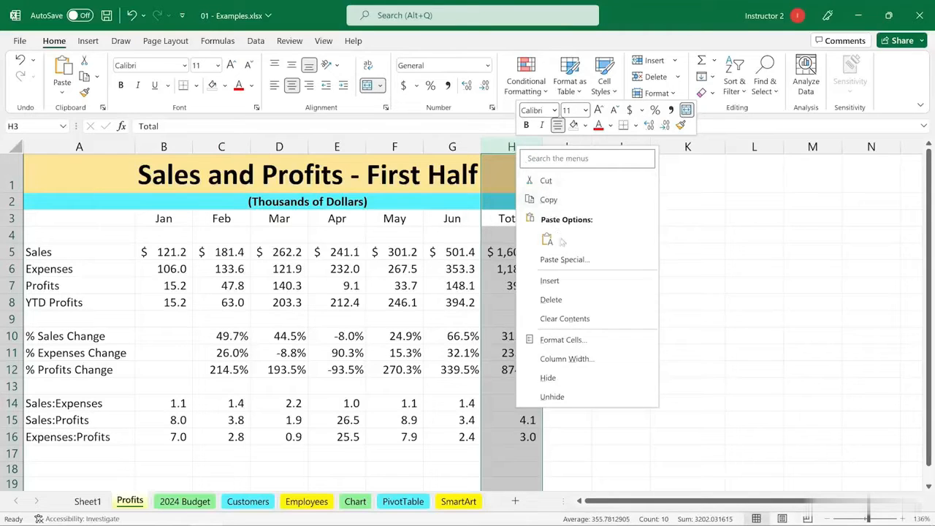
click(549, 282)
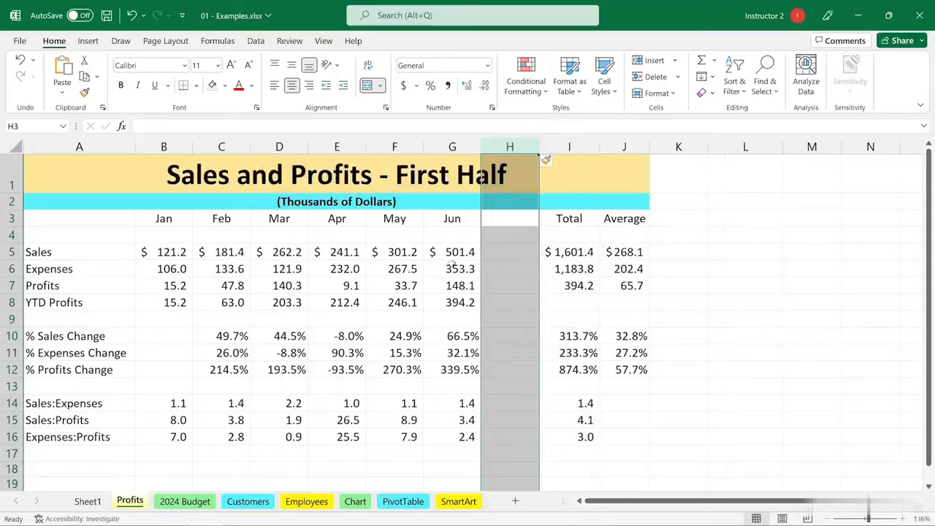
click(453, 254)
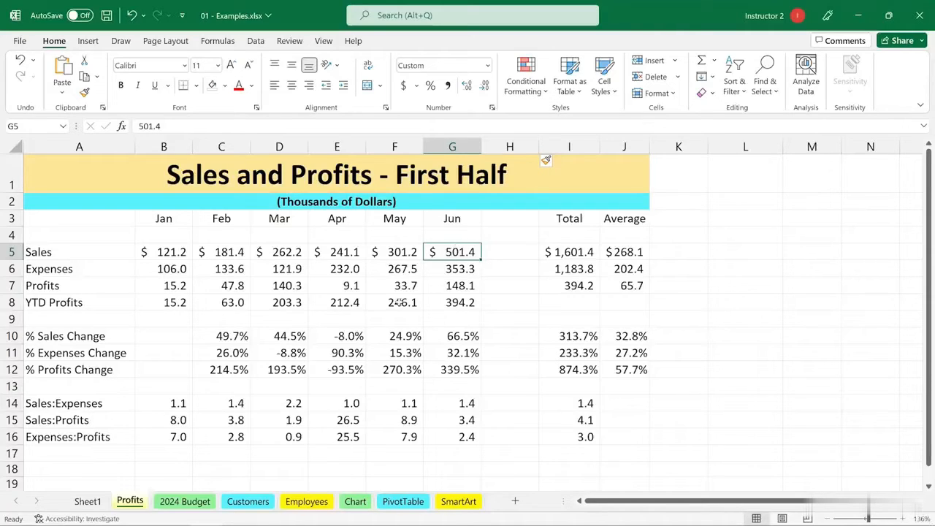
right_click(137, 504)
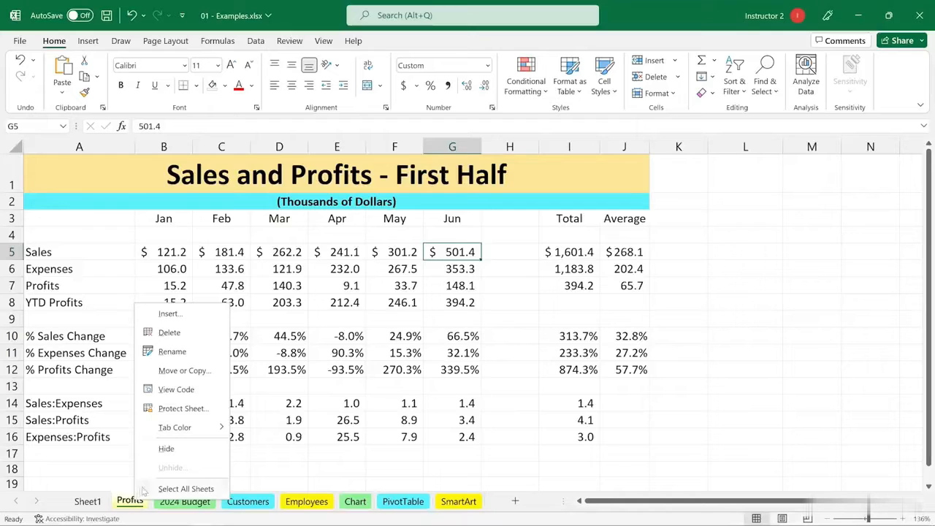
click(175, 316)
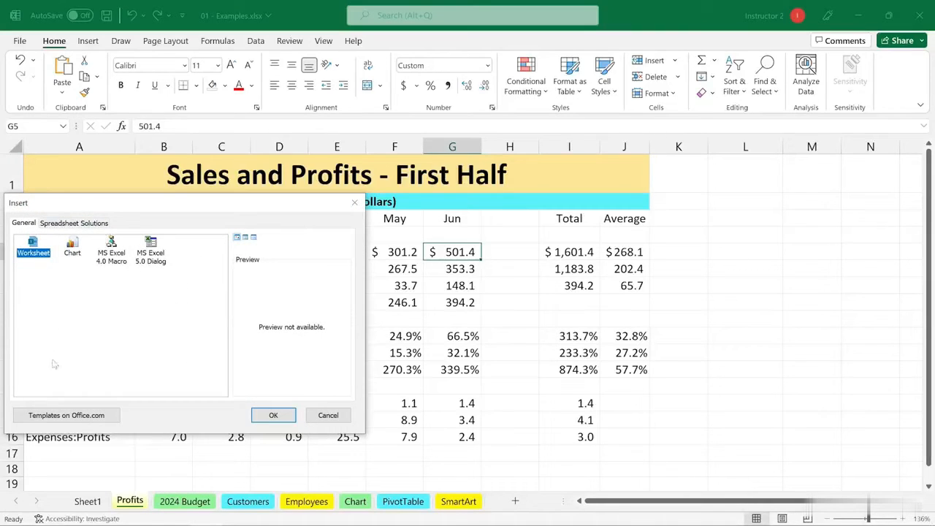
click(328, 415)
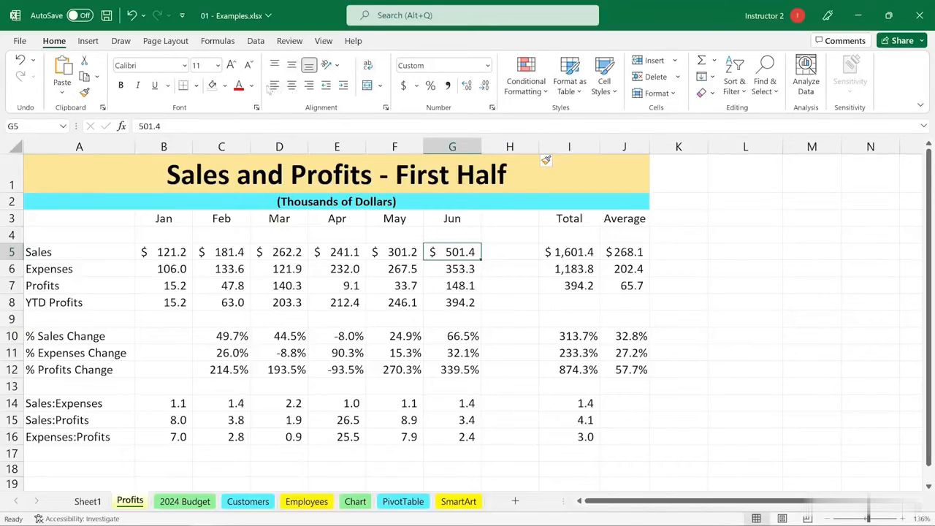
right_click(240, 86)
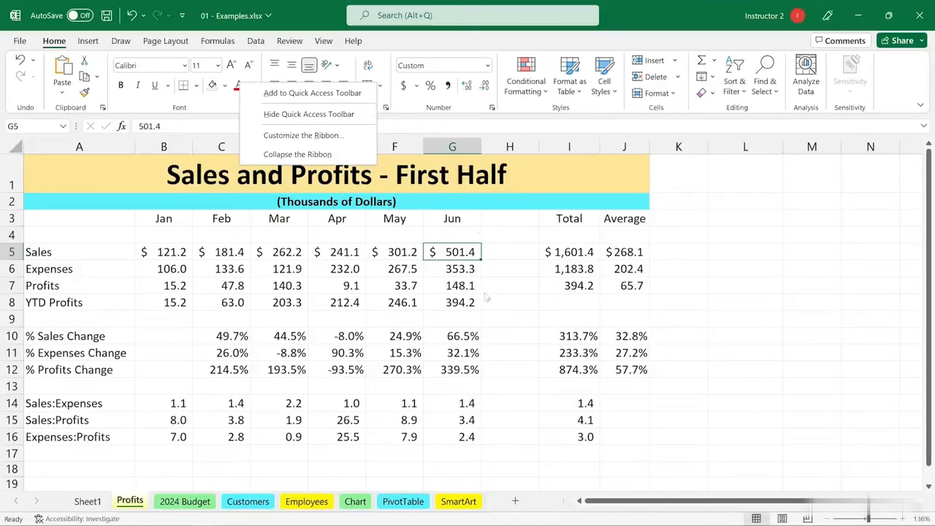
click(440, 301)
drag(169, 252, 443, 269)
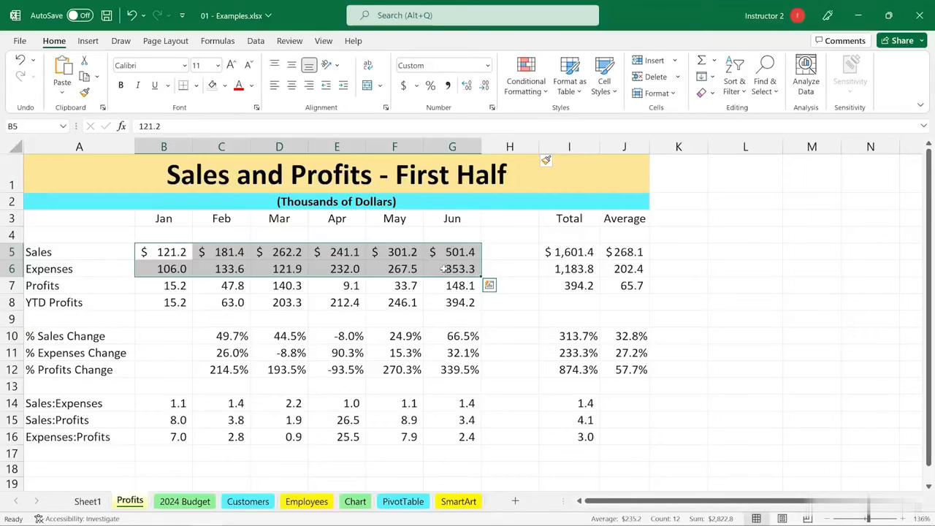
right_click(443, 268)
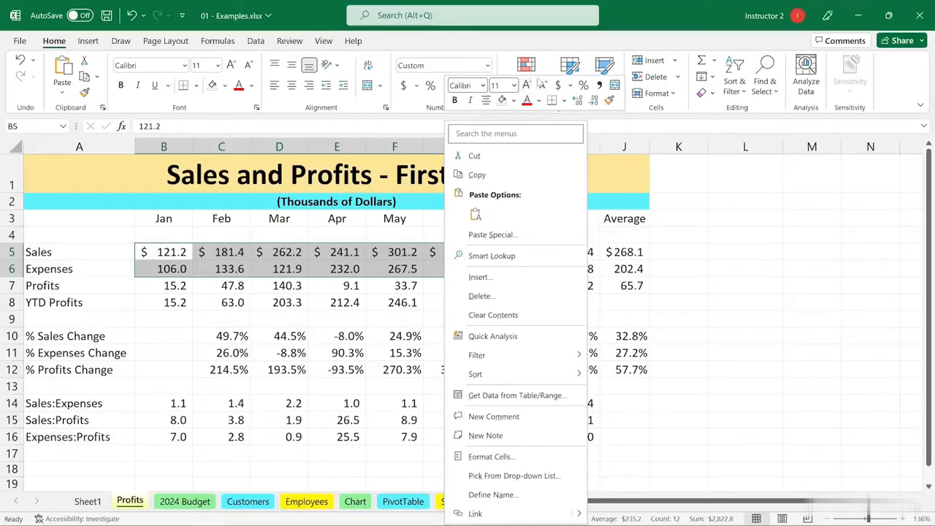
click(666, 198)
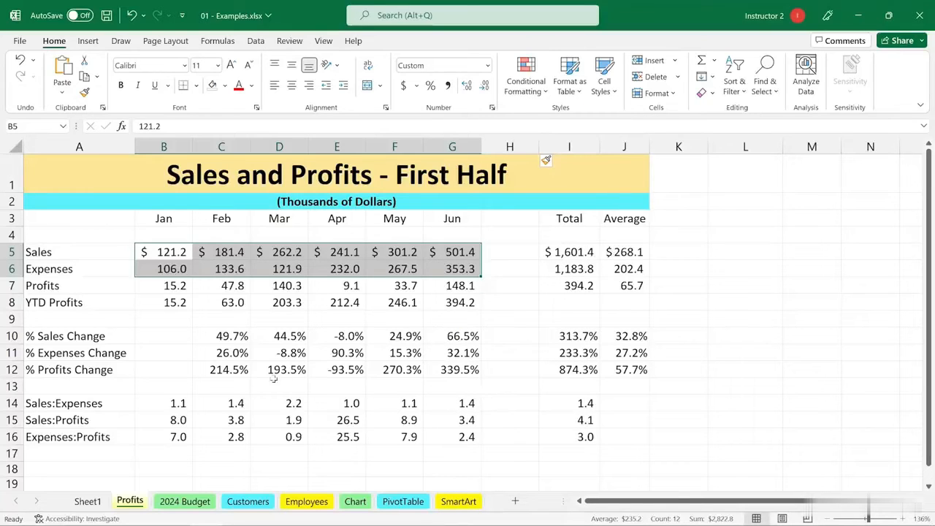
Make the Jan to Jun ratio values in the Sales:Expenses, Sales:Profits and Expenses:Profits rows bold.
drag(180, 402, 460, 437)
right_click(460, 437)
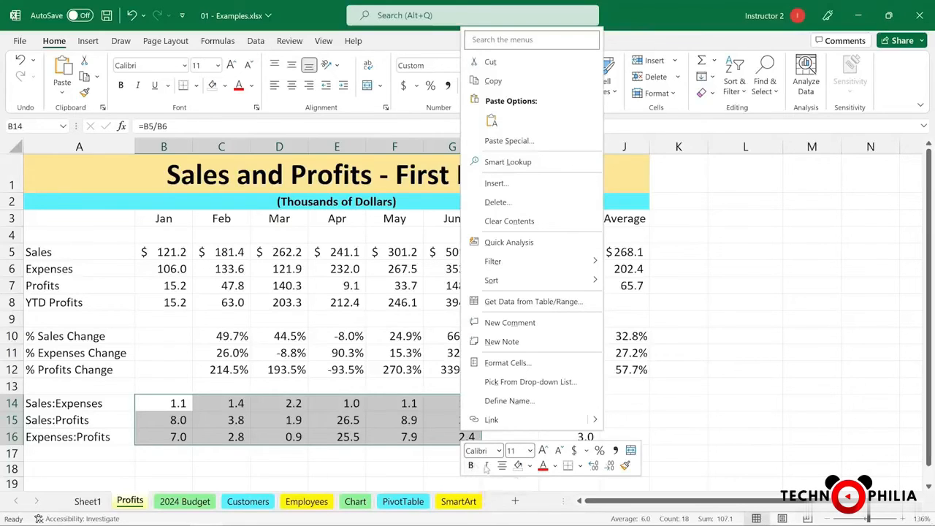
click(471, 465)
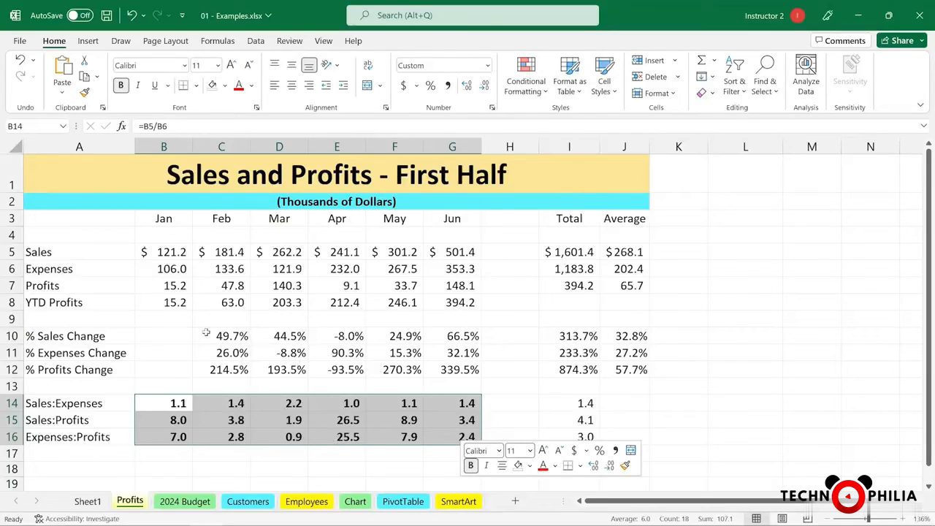
Fill the Feb to Jun percentage change cells with Gold, Accent 4, Lighter 60%.
drag(208, 334, 440, 370)
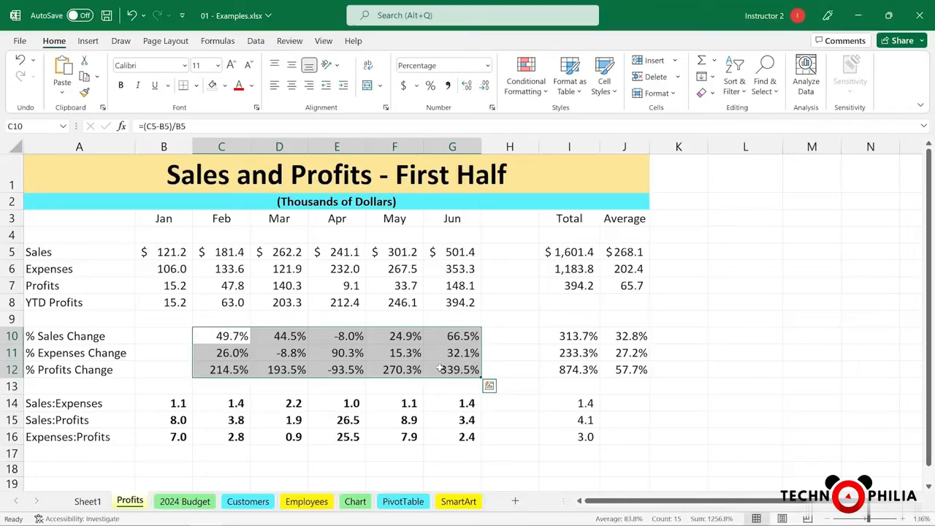
right_click(441, 370)
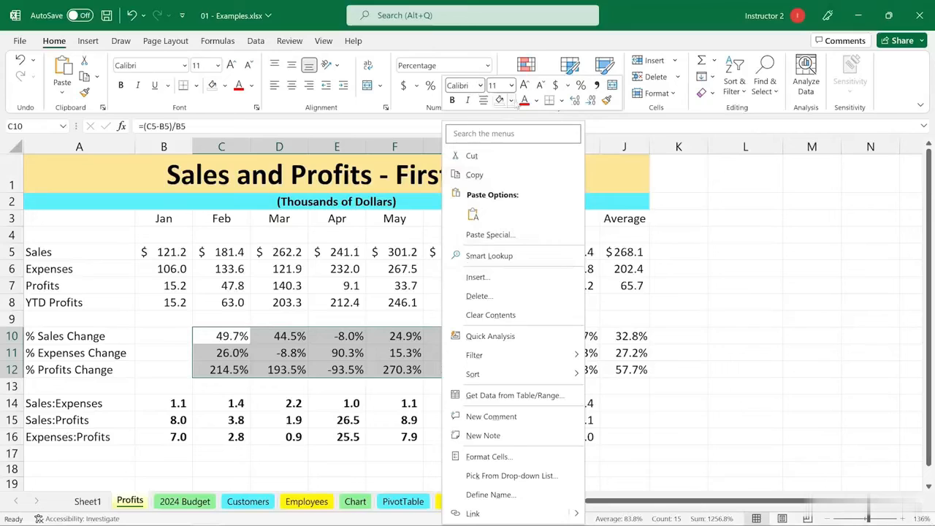
click(510, 101)
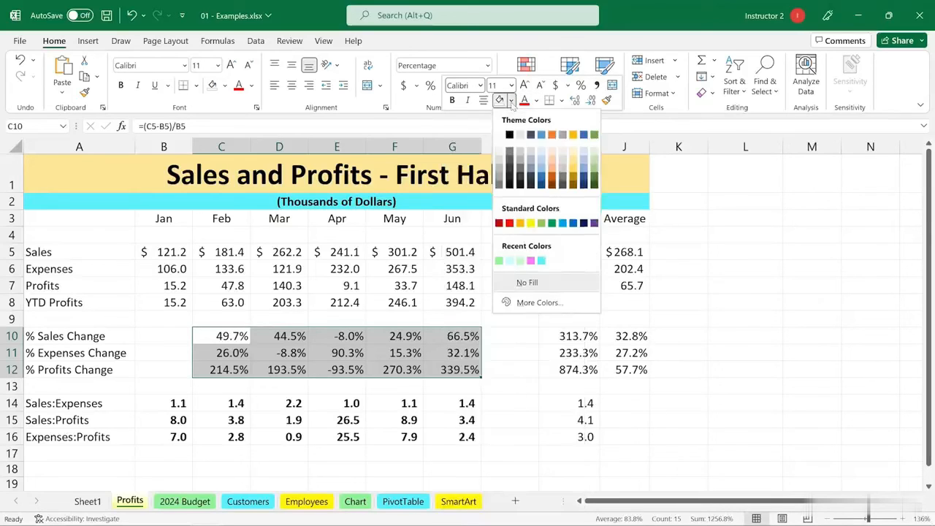
click(574, 159)
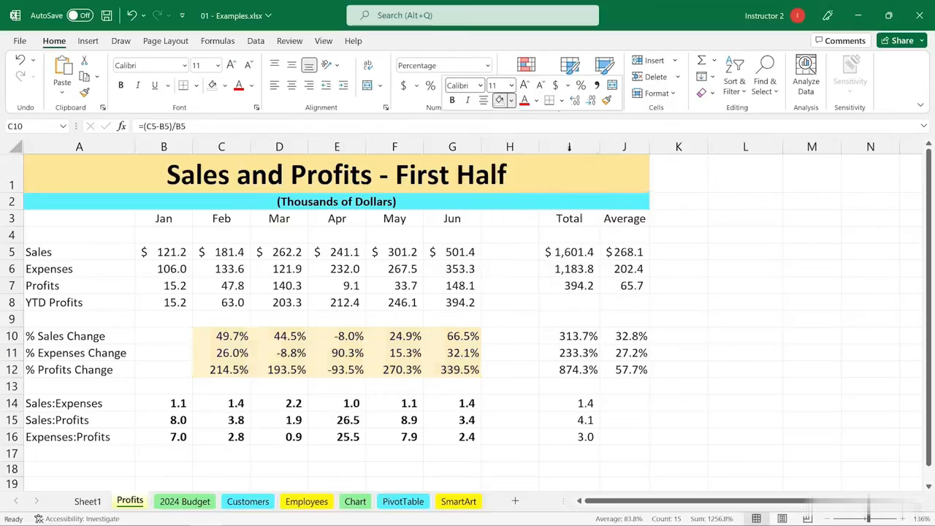
click(633, 370)
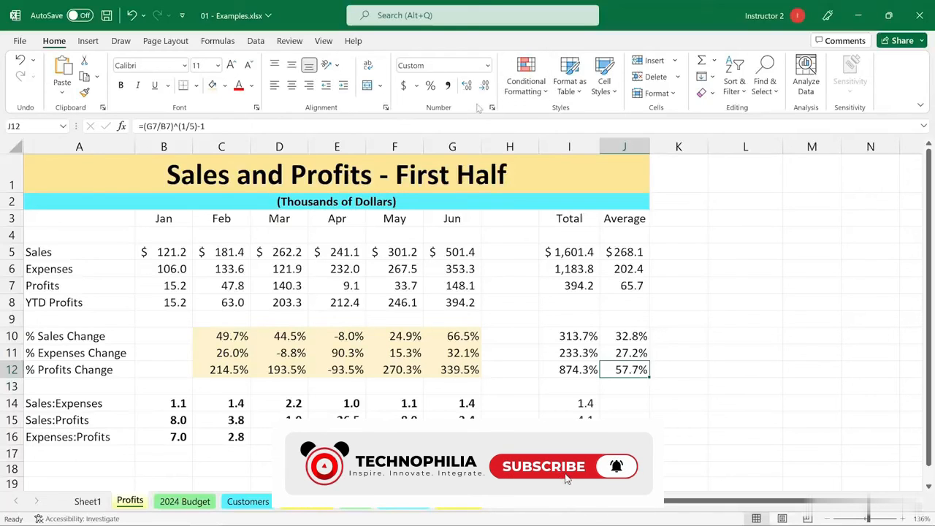
Open the context menu for the June sales cell.
right_click(456, 252)
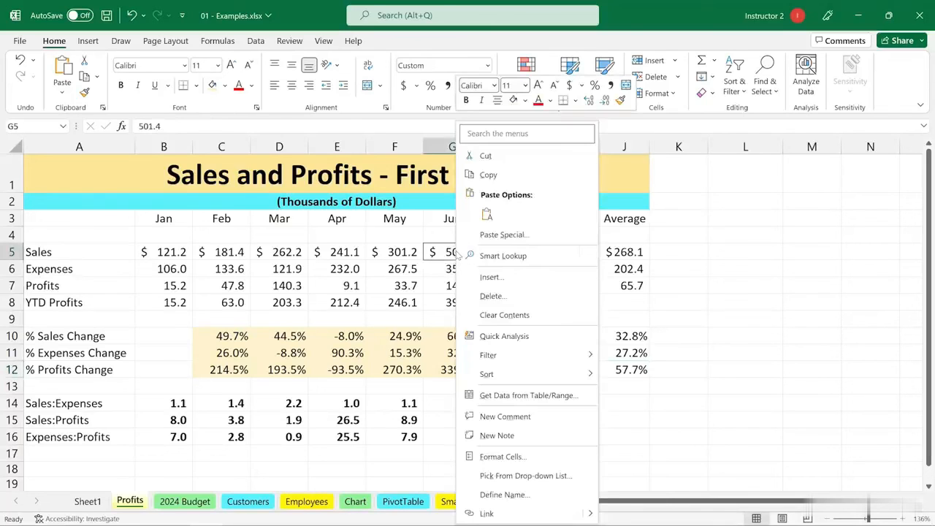